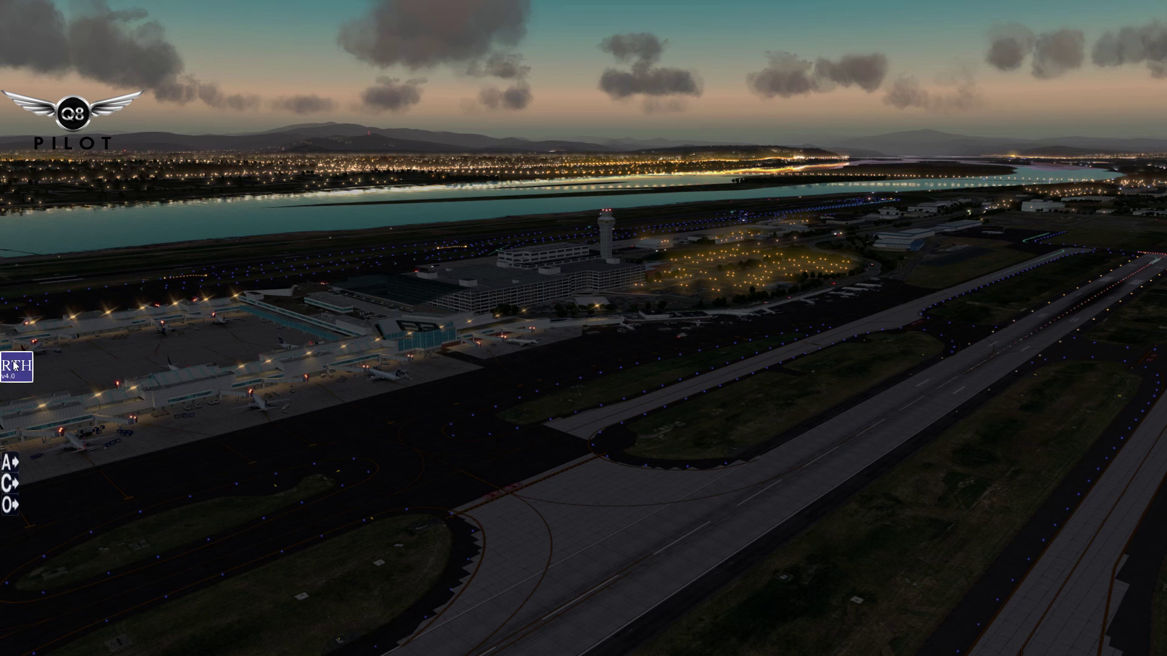
- Open the RTH v4.0 settings overlay in the simulator and close it again
left_click(3, 367)
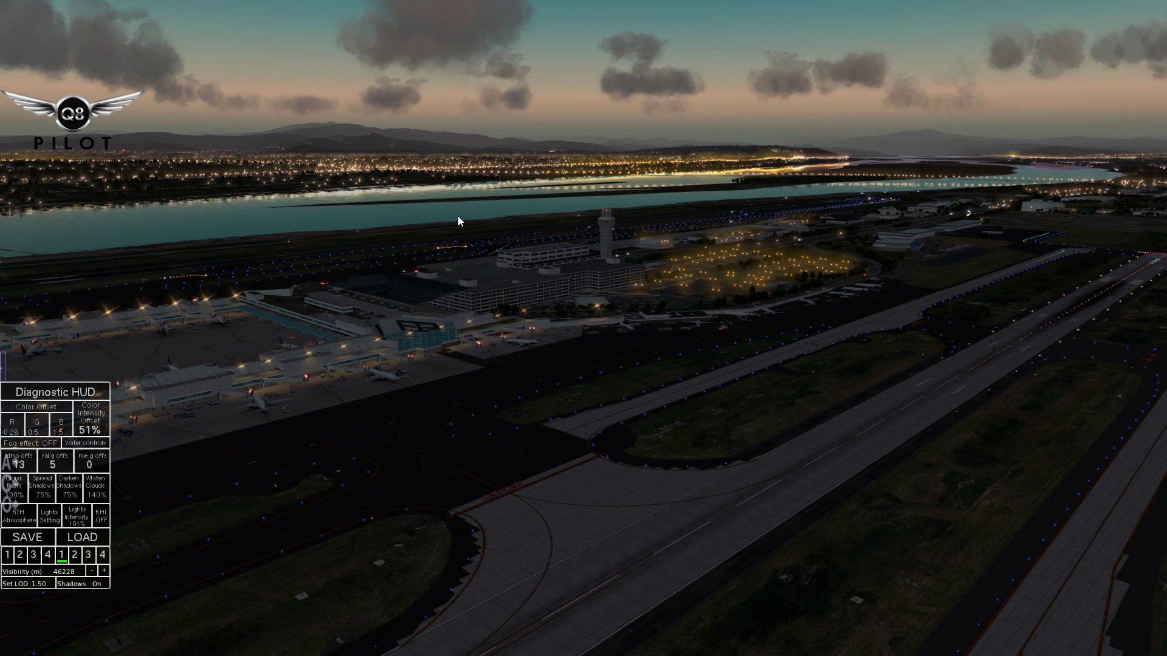
left_click(12, 366)
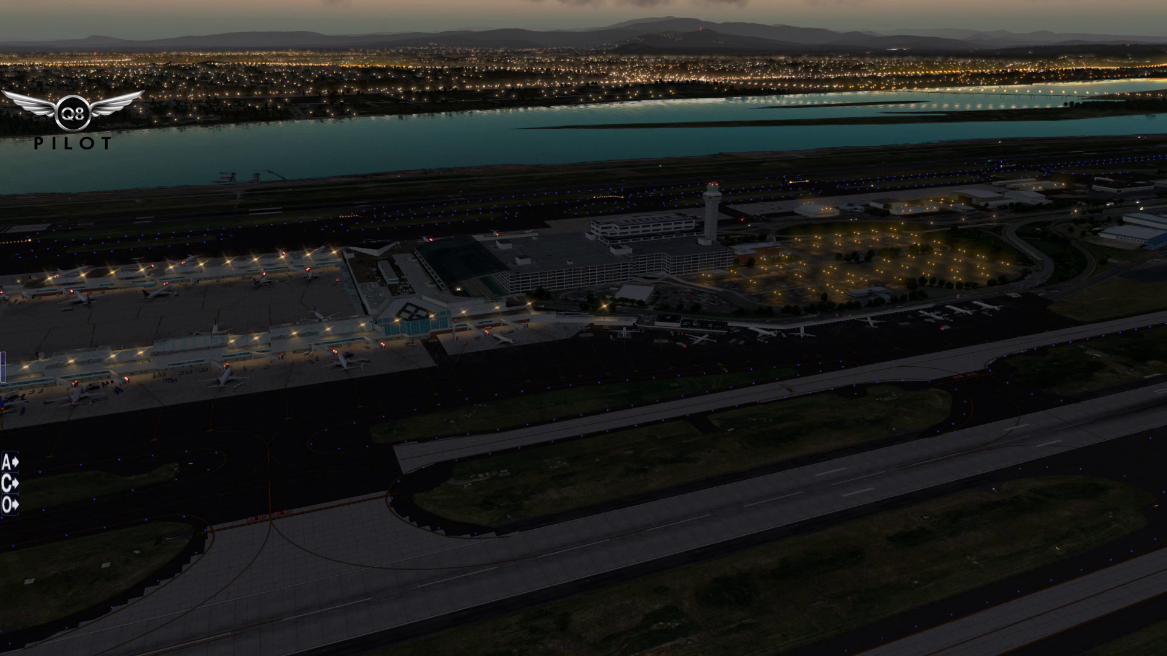
- Switch to File Explorer and open the X-Plane 10 folder inside xplane on the Data (E:) drive
key("alt+Tab")
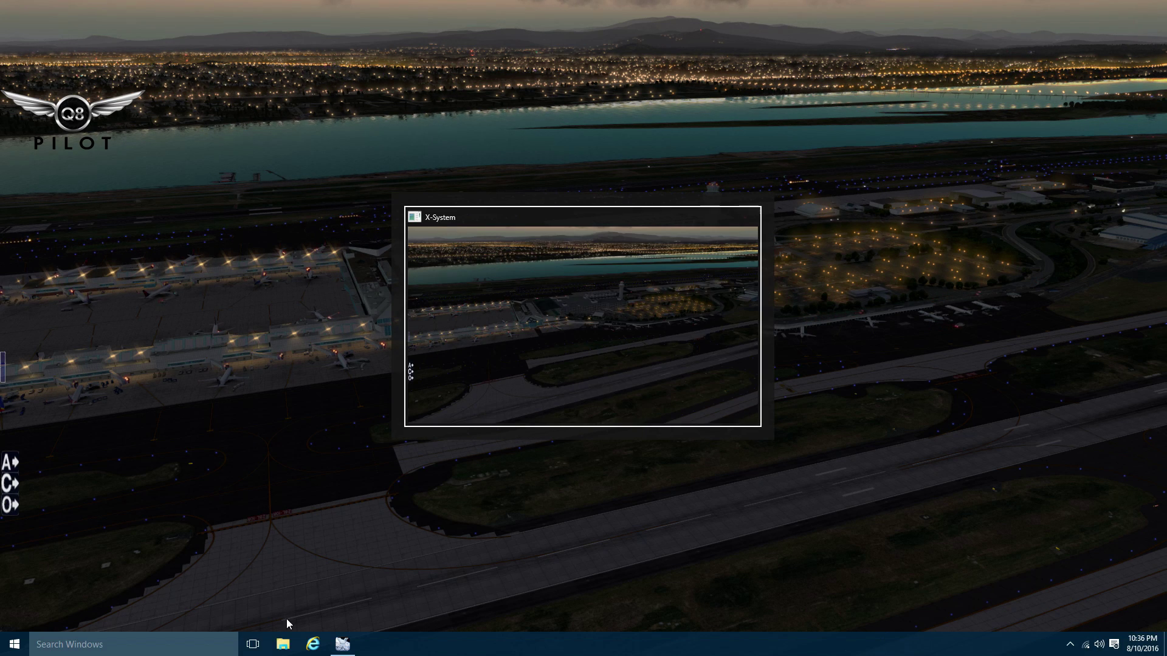
left_click(285, 643)
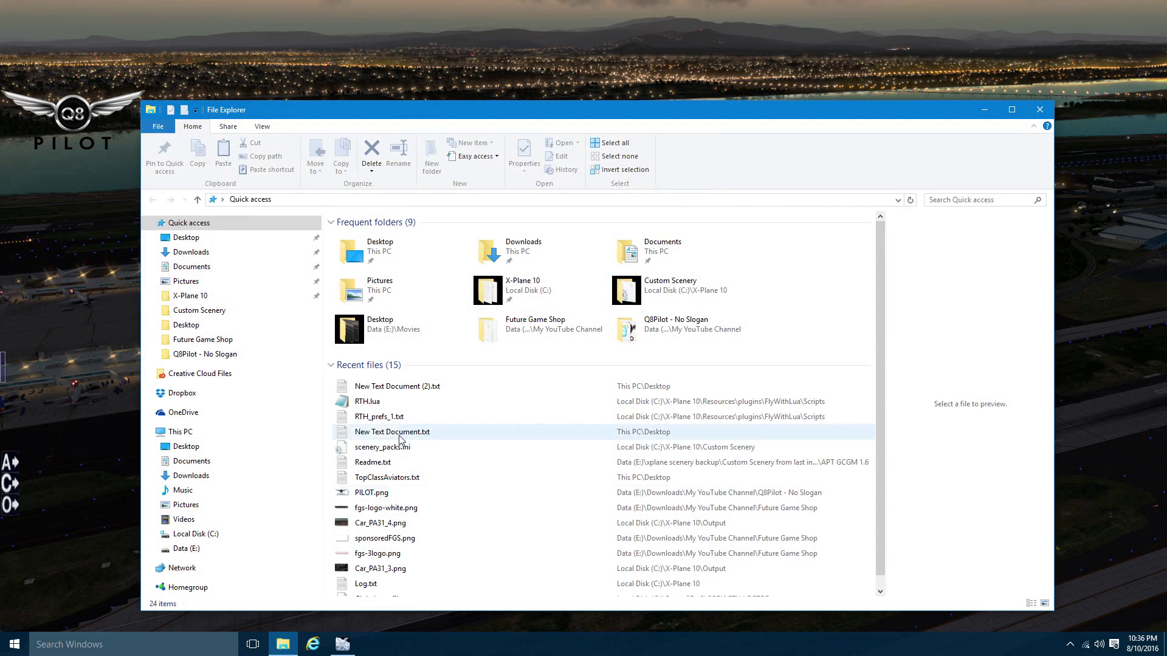
left_click(200, 535)
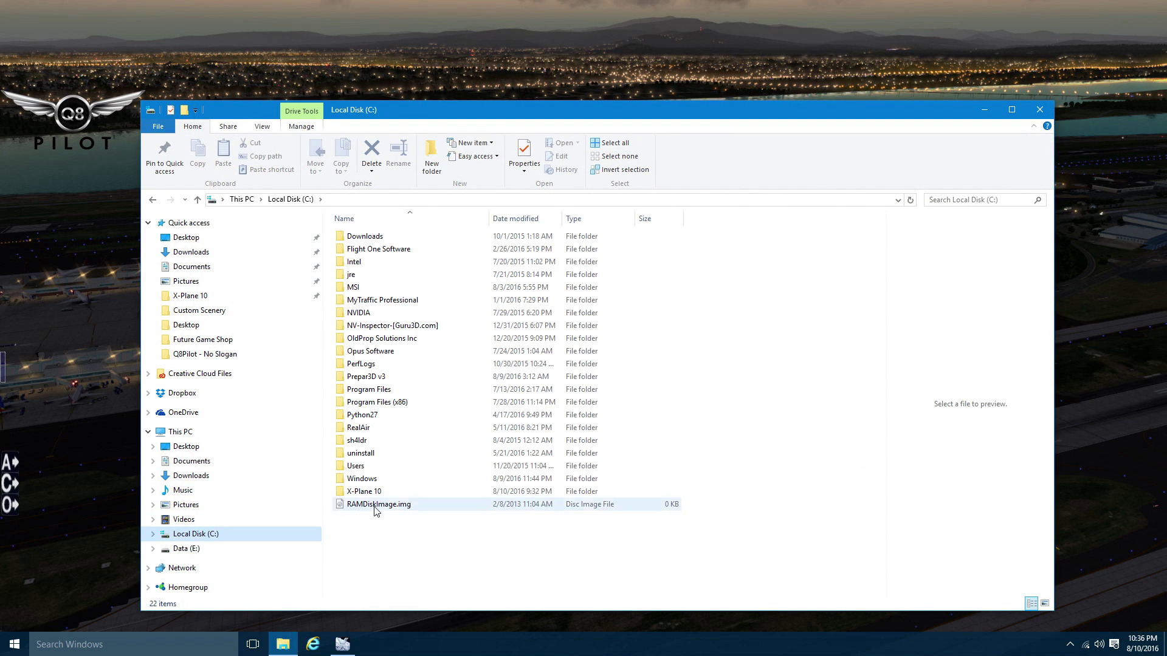
left_click(190, 550)
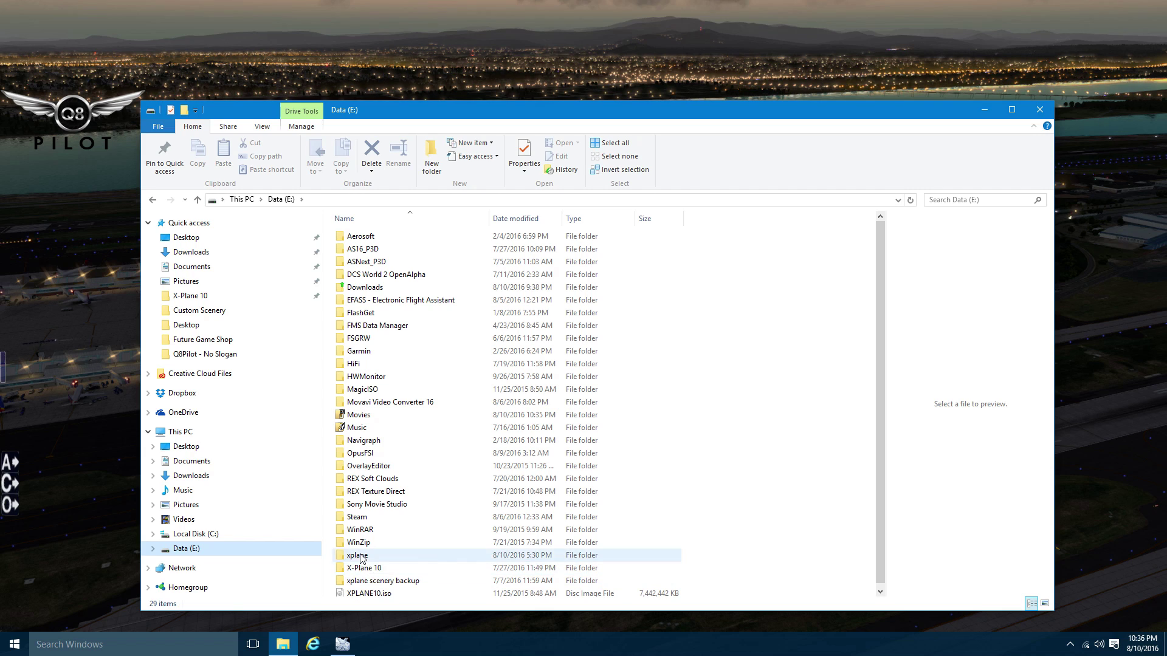
double_click(362, 555)
double_click(364, 237)
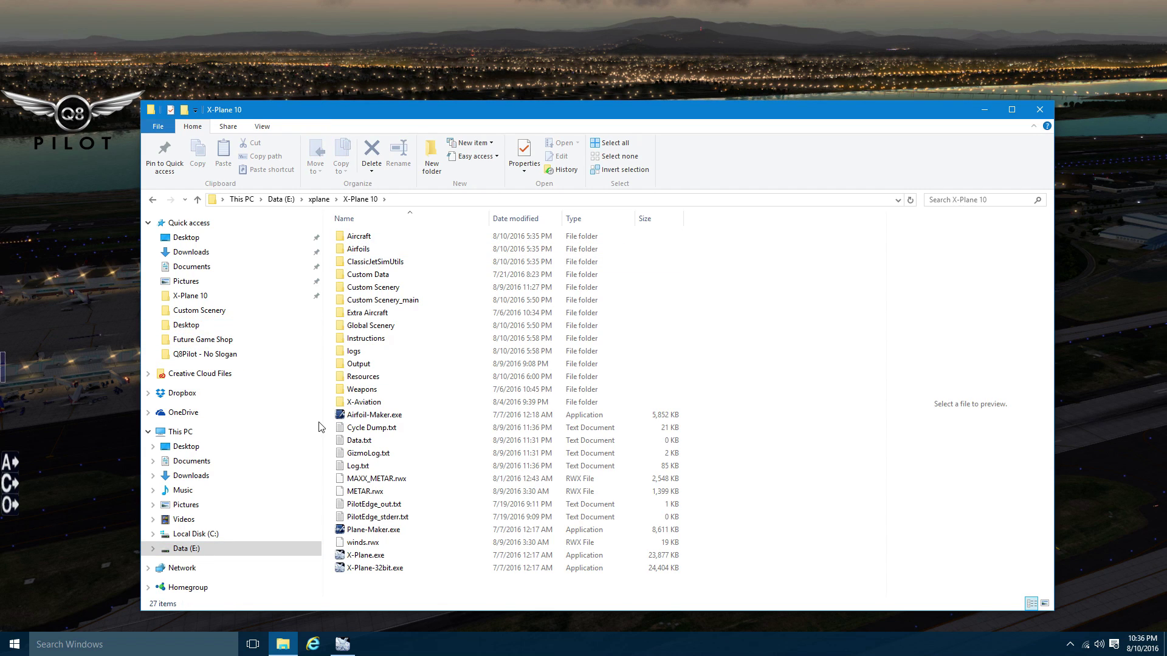
- Go to Resources\plugins\FlyWithLua\Scripts and open RTH.lua for editing
double_click(363, 377)
double_click(363, 342)
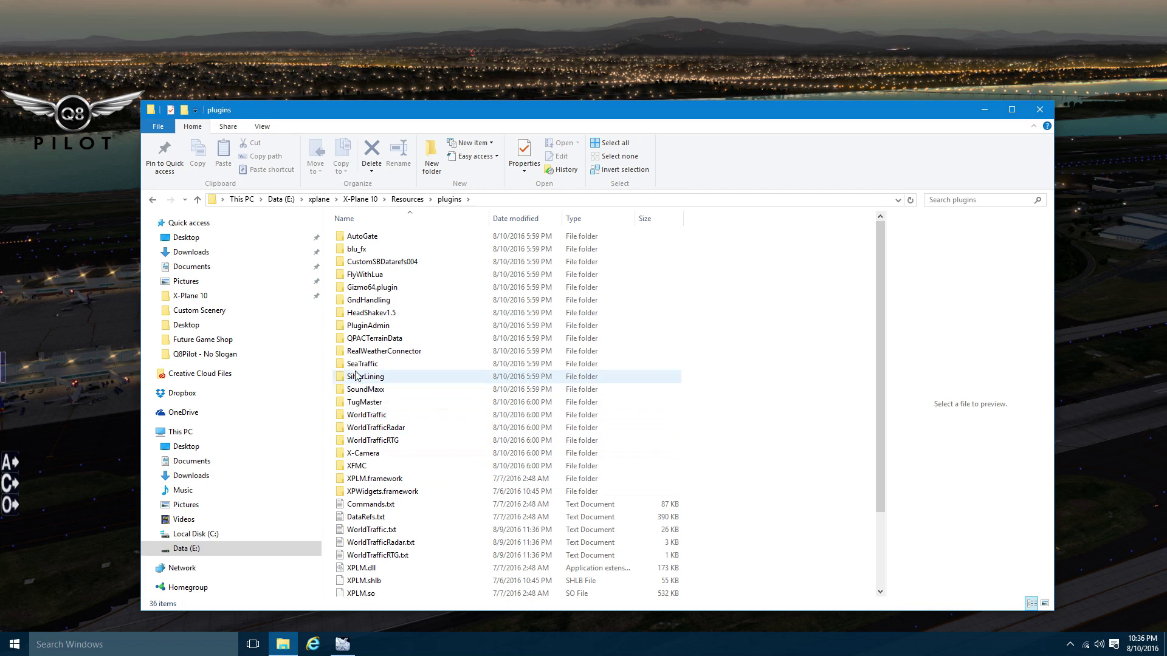
double_click(367, 277)
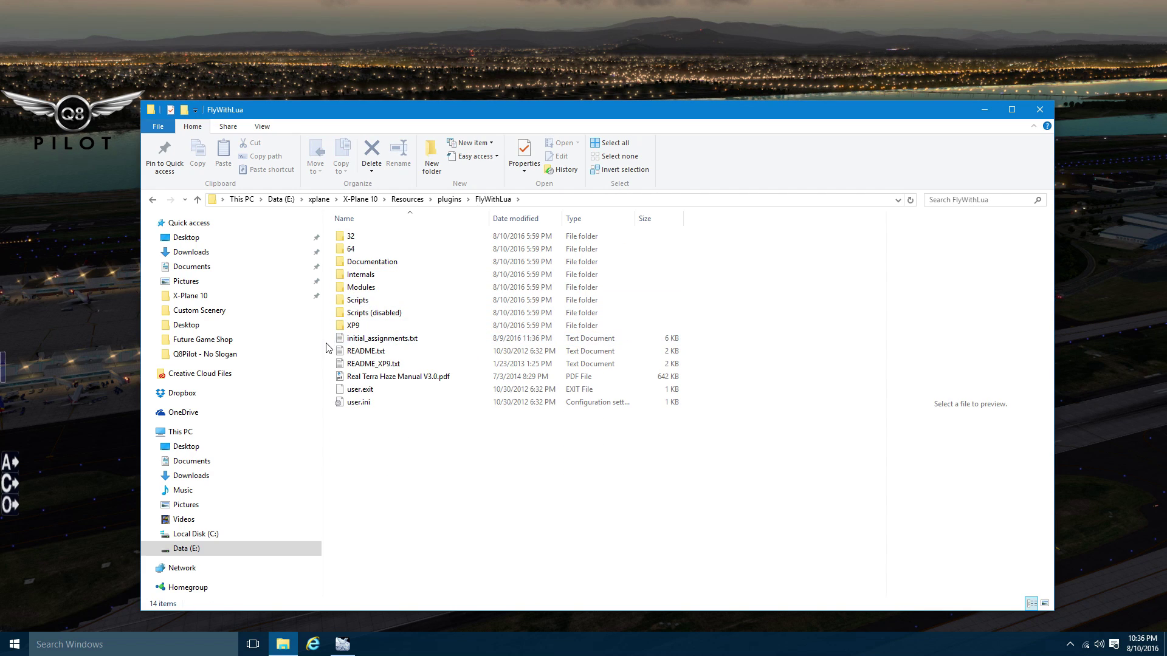
double_click(355, 303)
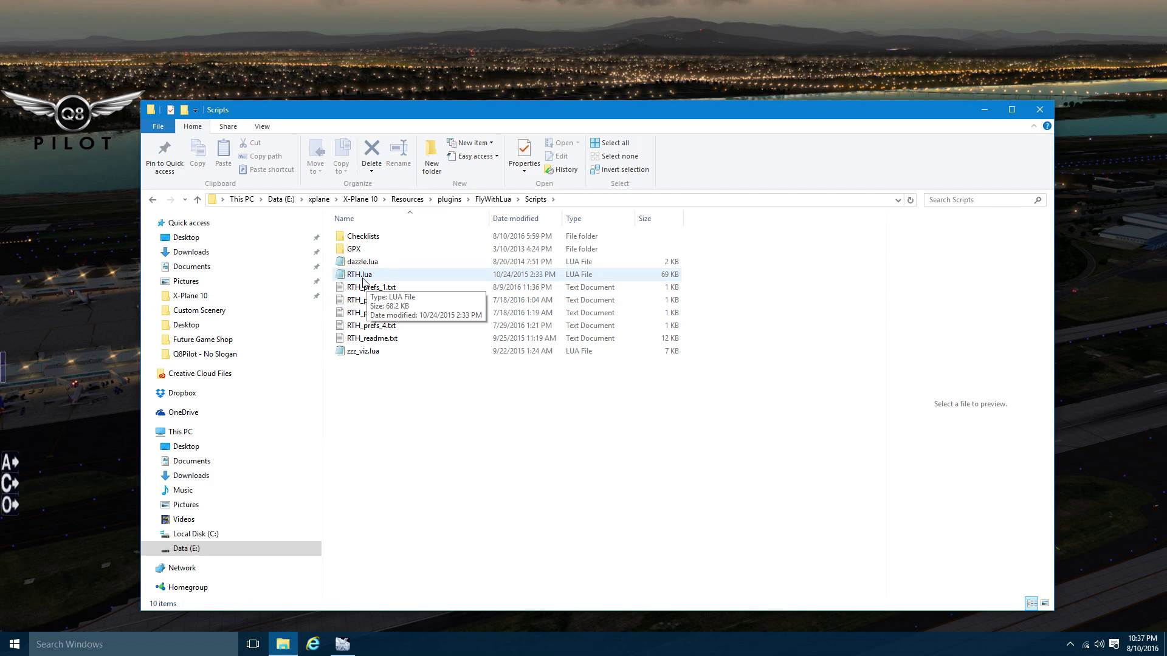
double_click(344, 277)
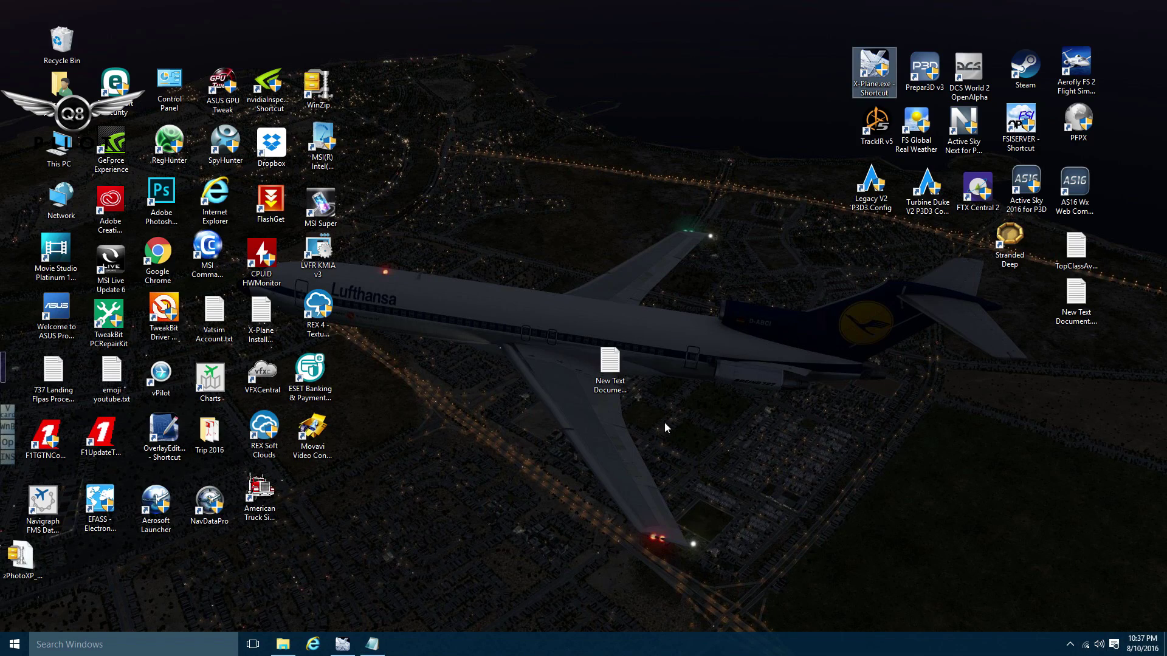
- Open New Text Document (2).txt from the desktop and copy the line sim/private/controls/skyc/sky_imm_end
left_click(610, 369)
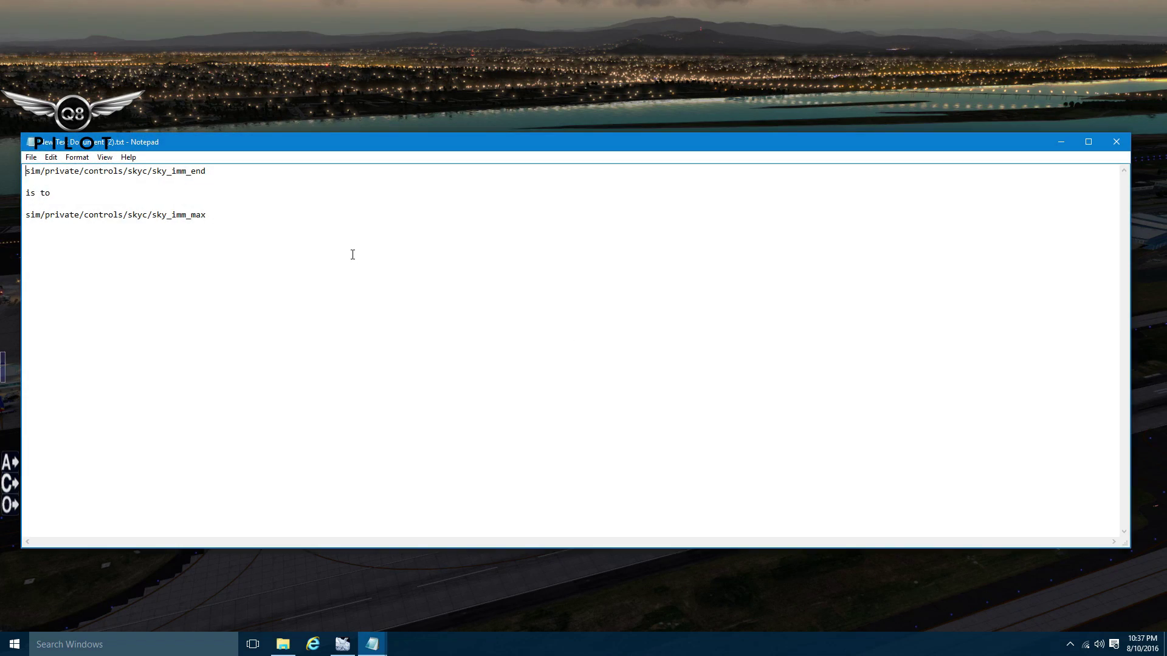
left_click_drag(209, 171, 12, 167)
key("ctrl+c")
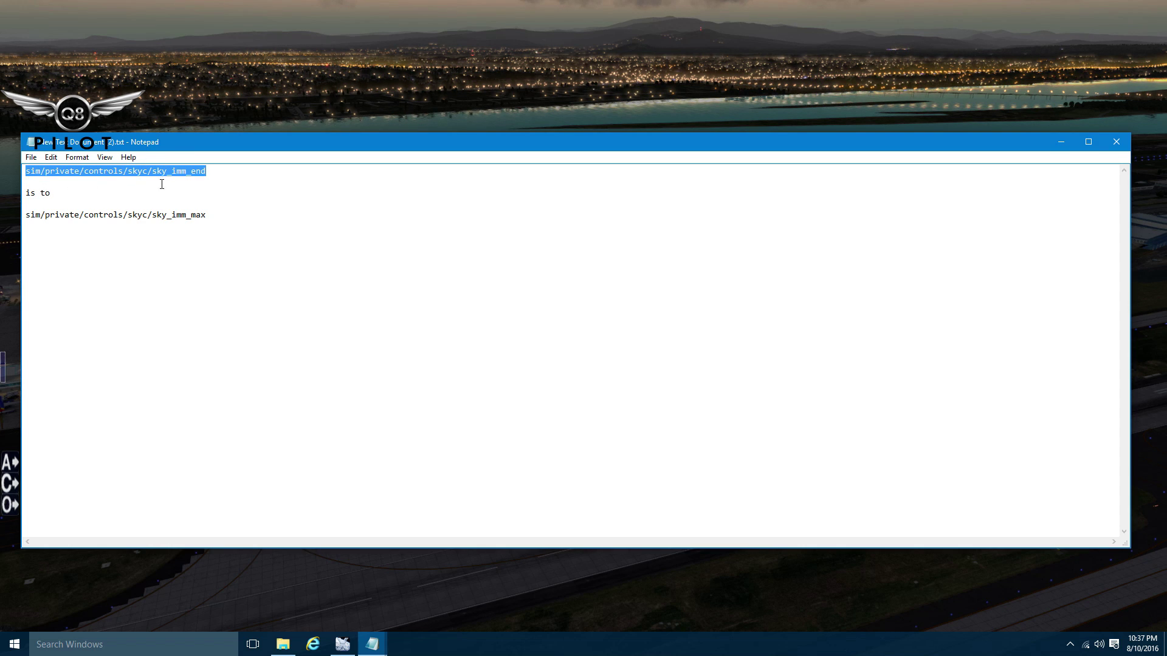
- Switch to RTH.lua in Notepad and search it for the copied text sim/private/controls/skyc/sky_imm_end
left_click(343, 644)
key("alt+Tab")
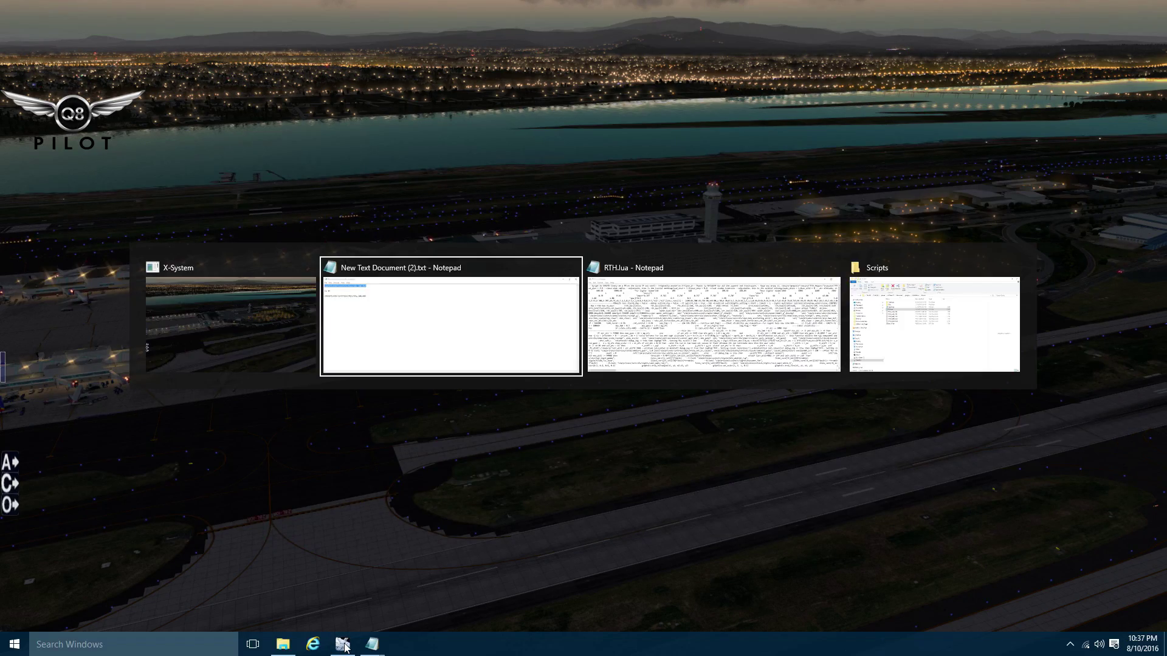
key("alt+Tab")
left_click(51, 157)
left_click(60, 251)
key("ctrl+v")
left_click(241, 267)
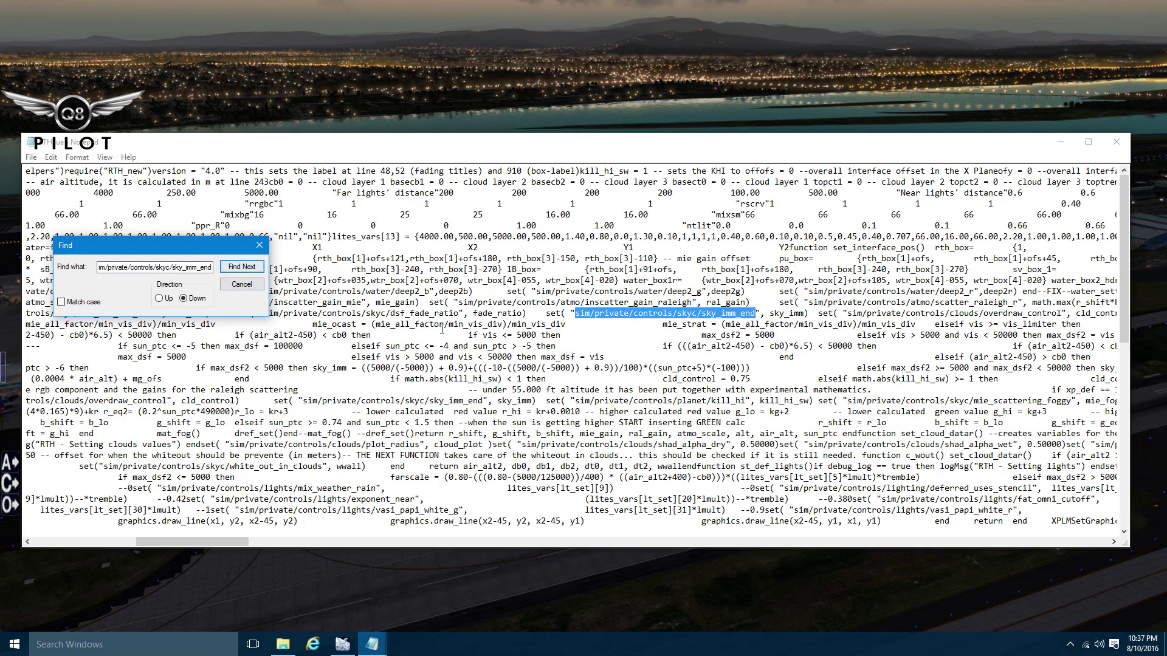
- Change the first found sky_imm_end, in the set command after fade_ratio, to sky_imm_max
left_click(372, 644)
mouse_move(435, 604)
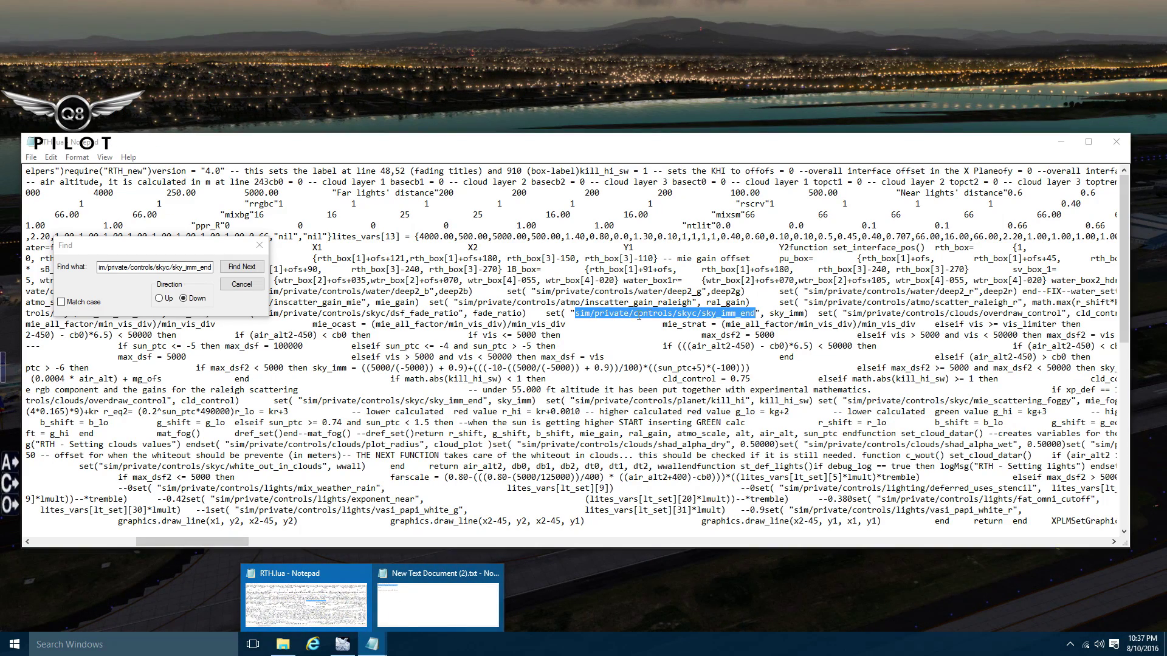
left_click(755, 315)
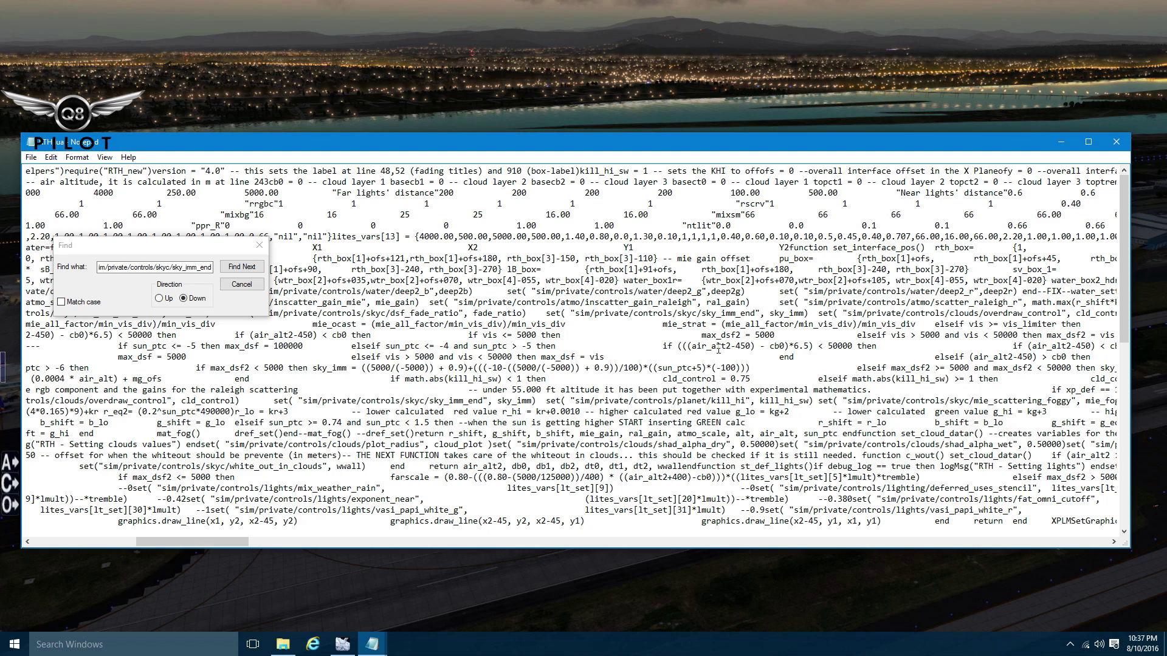
key("BackSpace")
key("BackSpace")
key("BackSpace")
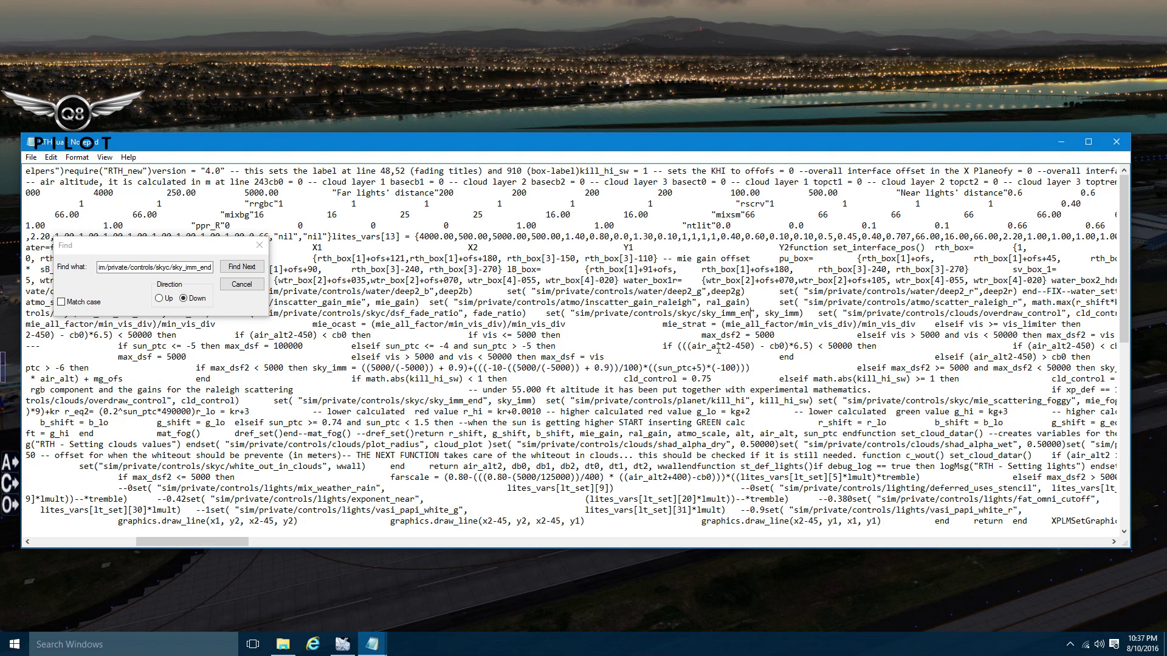
type("max")
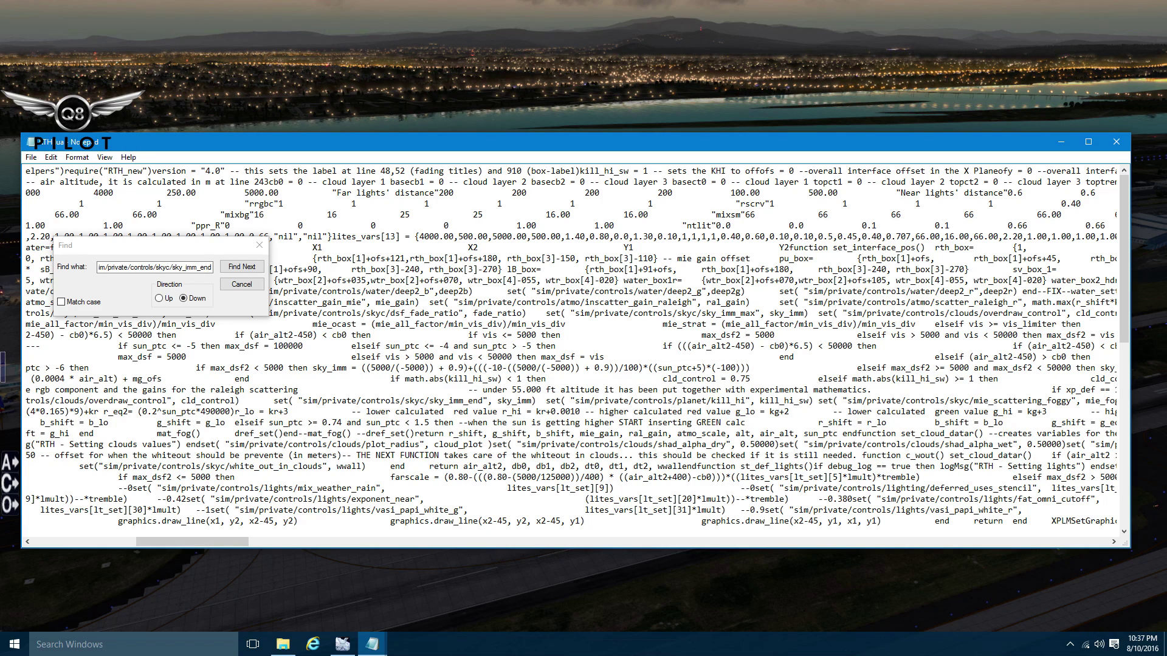
- Find the next sky_imm_end, in the sky_imm dataref definition, and change it to sky_imm_max
left_click(252, 269)
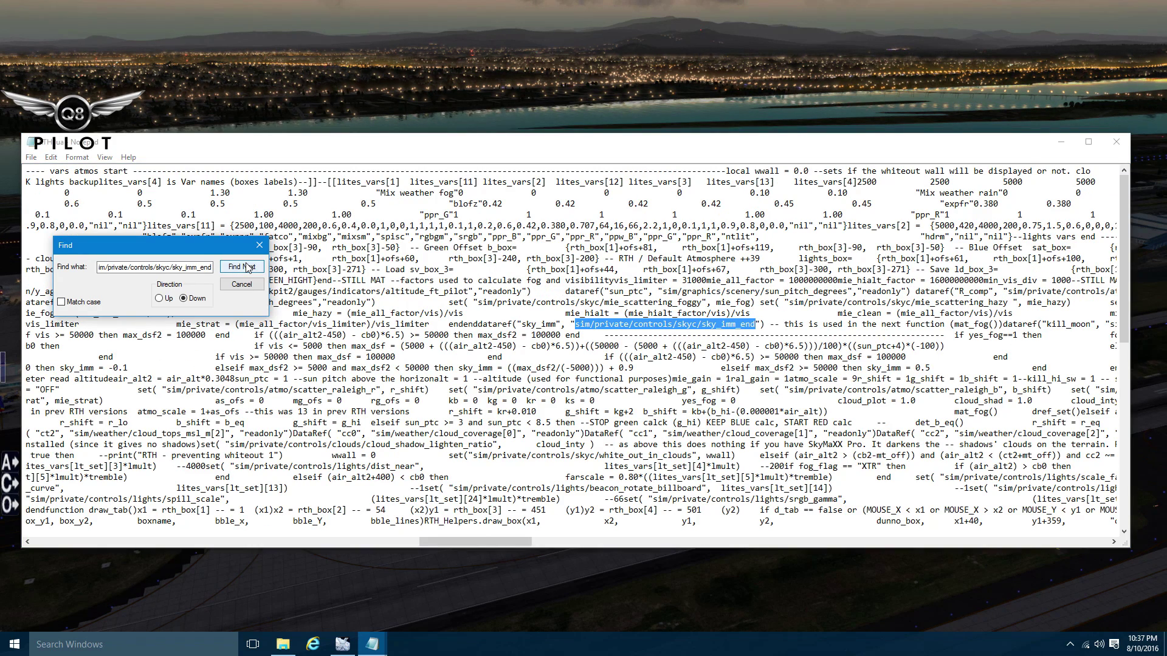
left_click(756, 324)
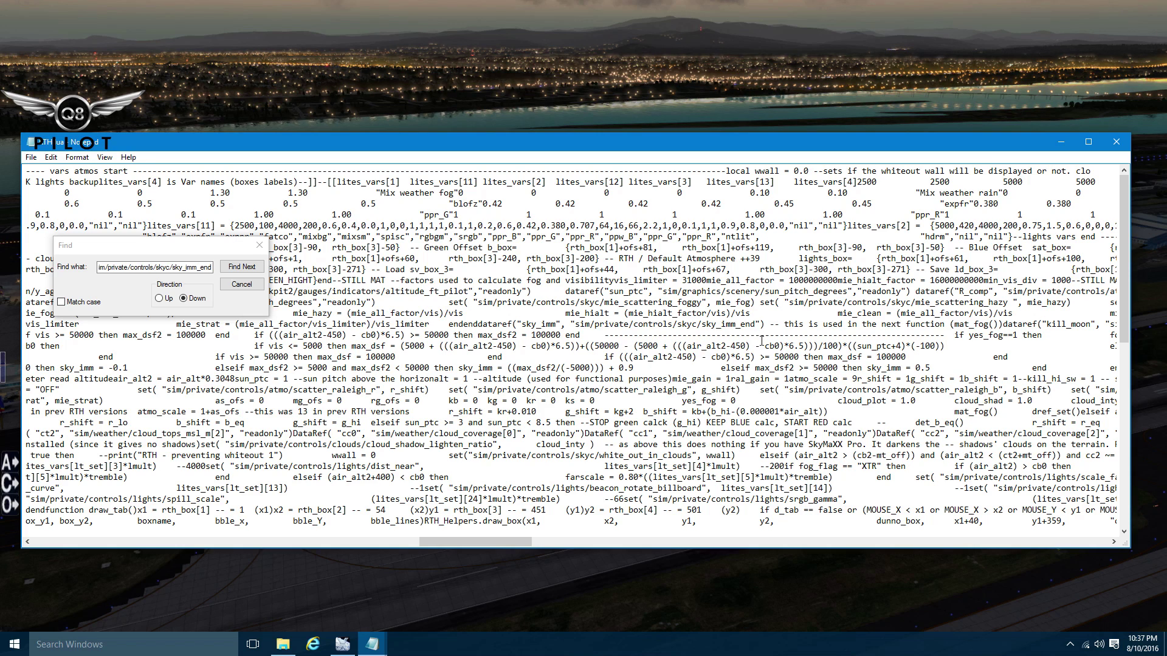
key("BackSpace")
key("BackSpace")
key("BackSpace")
type("max")
- Find the third sky_imm_end, in the set command after cld_control, and change it to sky_imm_max
left_click(242, 267)
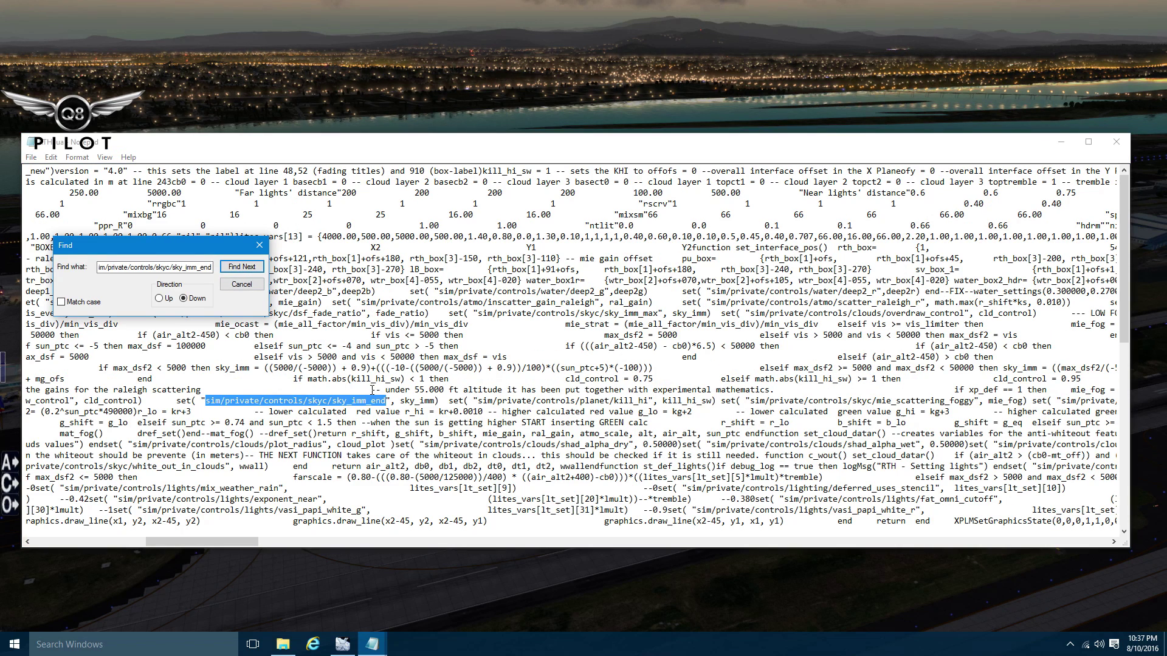
left_click(381, 401)
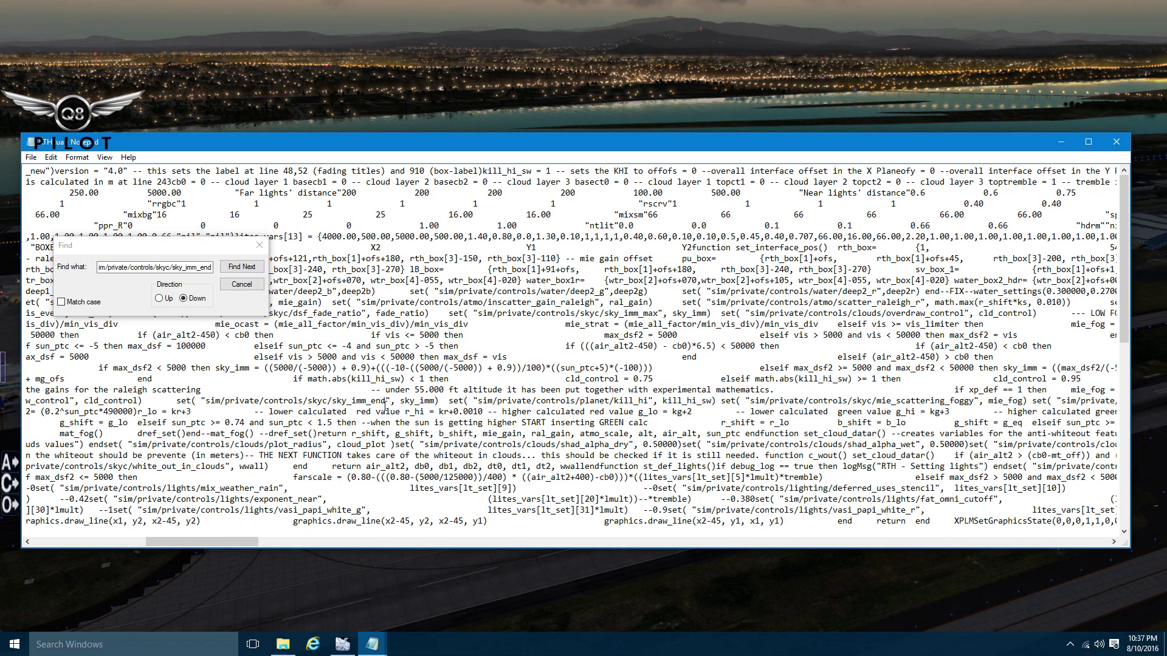
key("BackSpace")
key("BackSpace")
key("BackSpace")
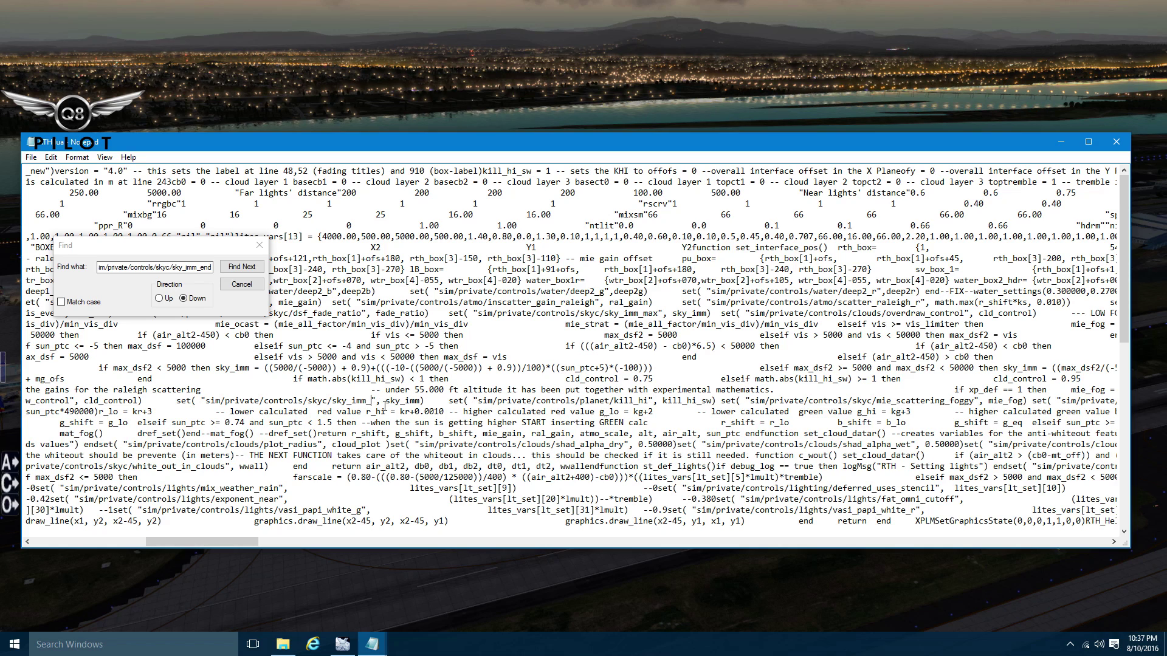
type("max")
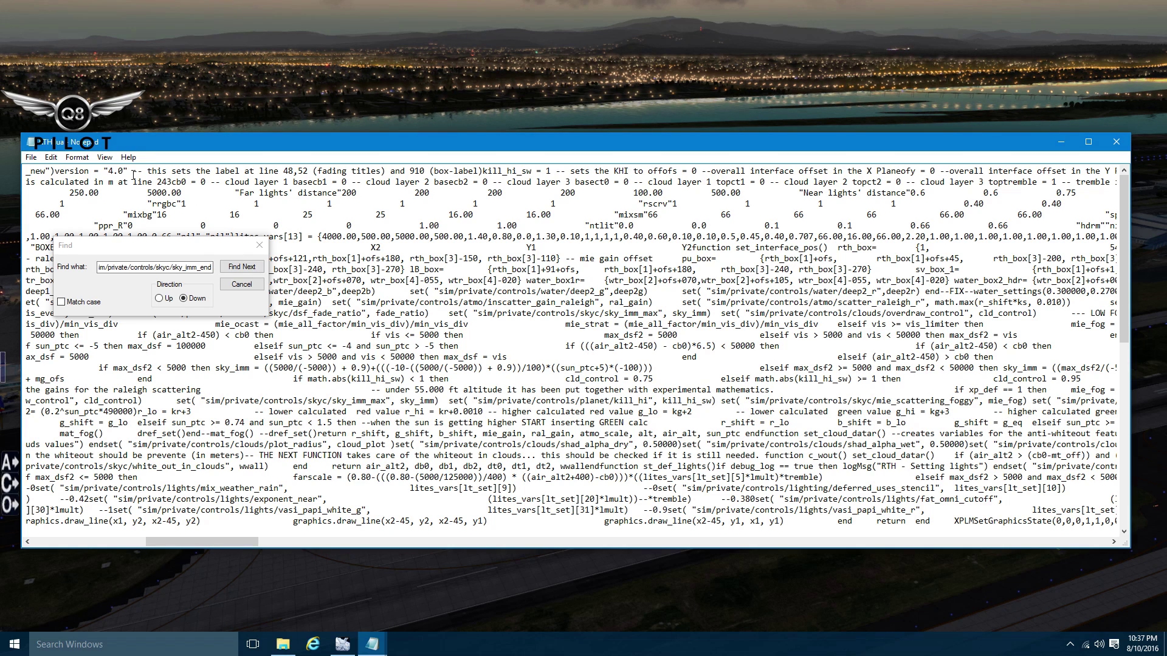
- Save the edited RTH.lua and close it
left_click(31, 156)
left_click(38, 199)
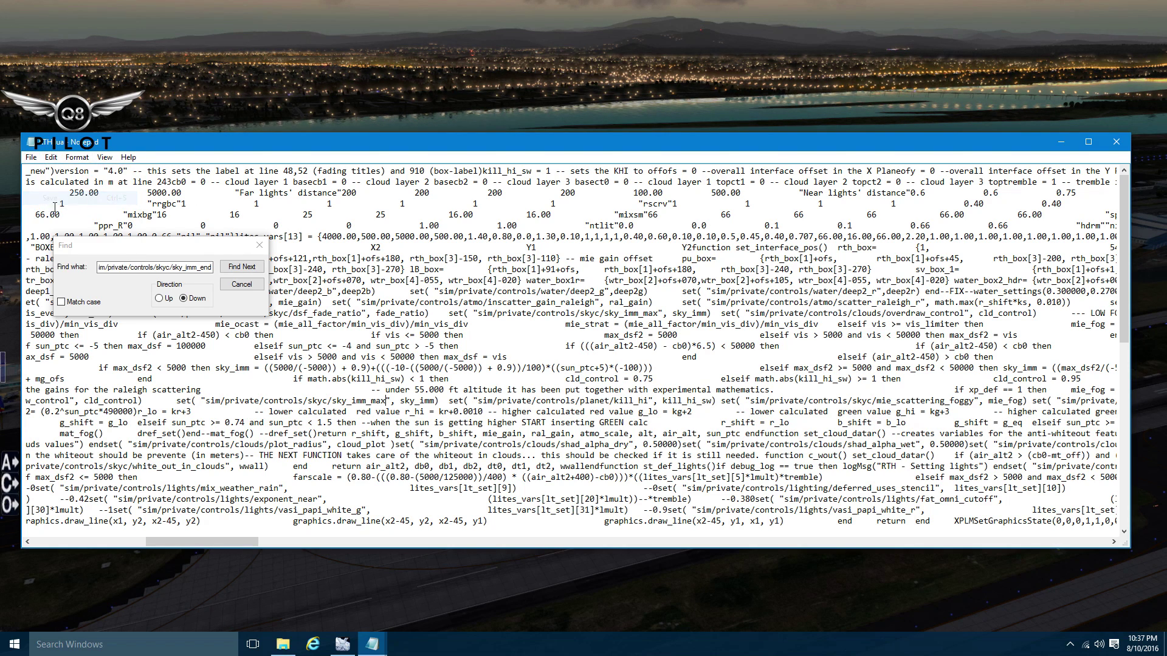
left_click(1116, 142)
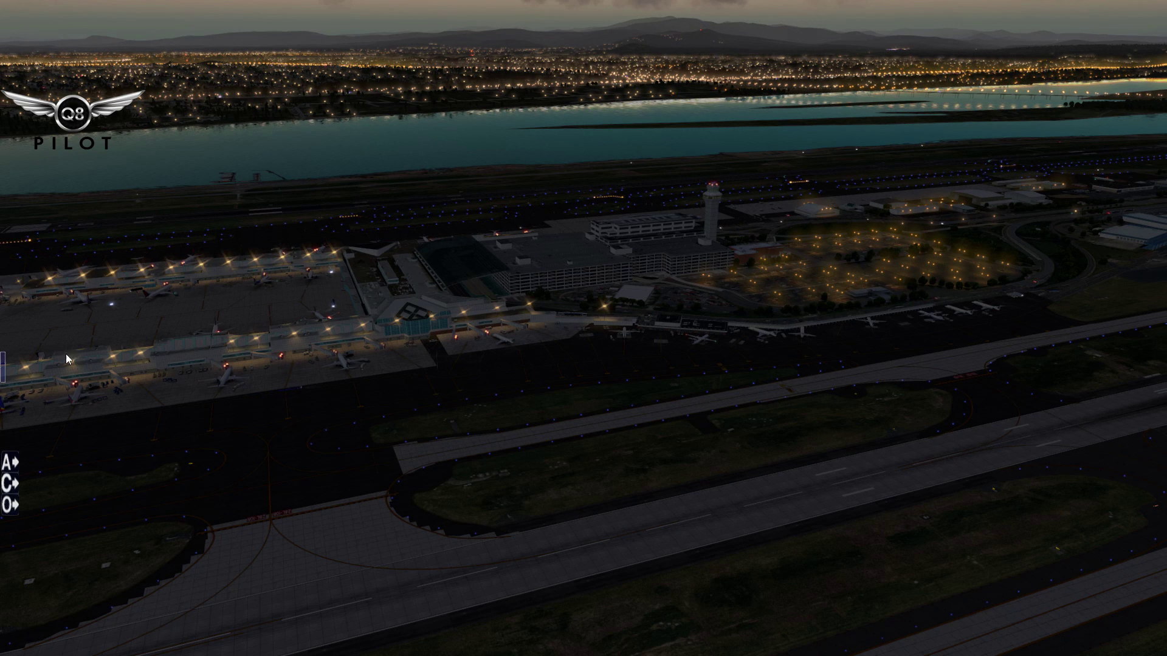
- In X-Plane, open the RTH overlay, load presets 3 and 4 followed by preset 1, and close the overlay
left_click(12, 365)
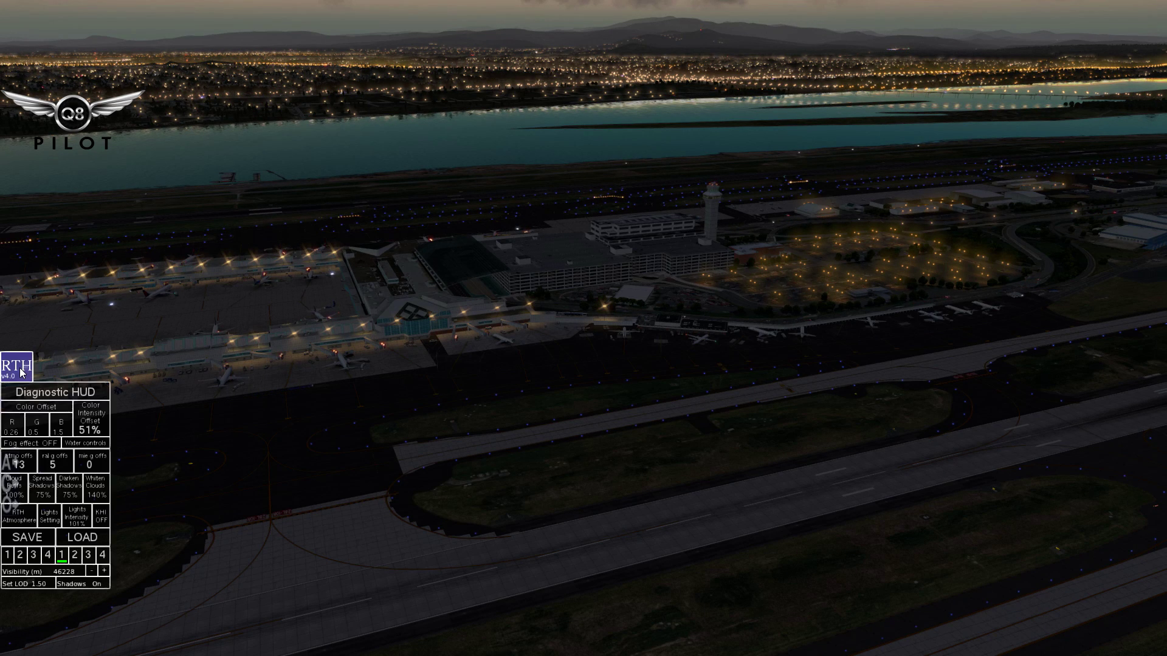
left_click(88, 555)
left_click(101, 555)
left_click(61, 555)
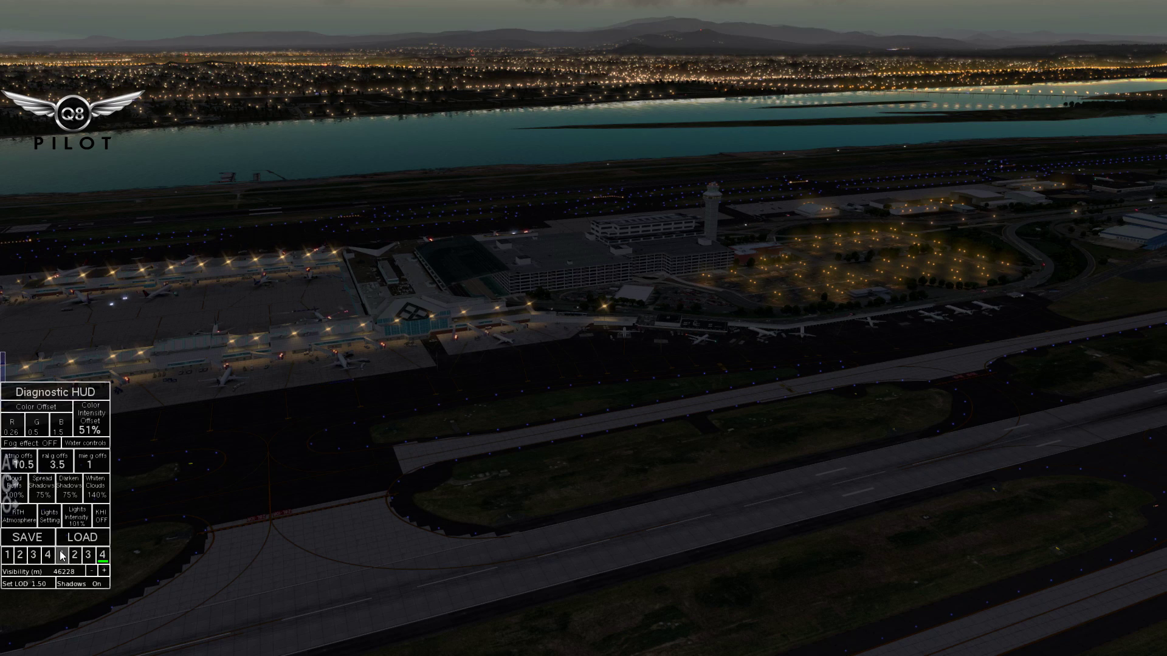
left_click(15, 356)
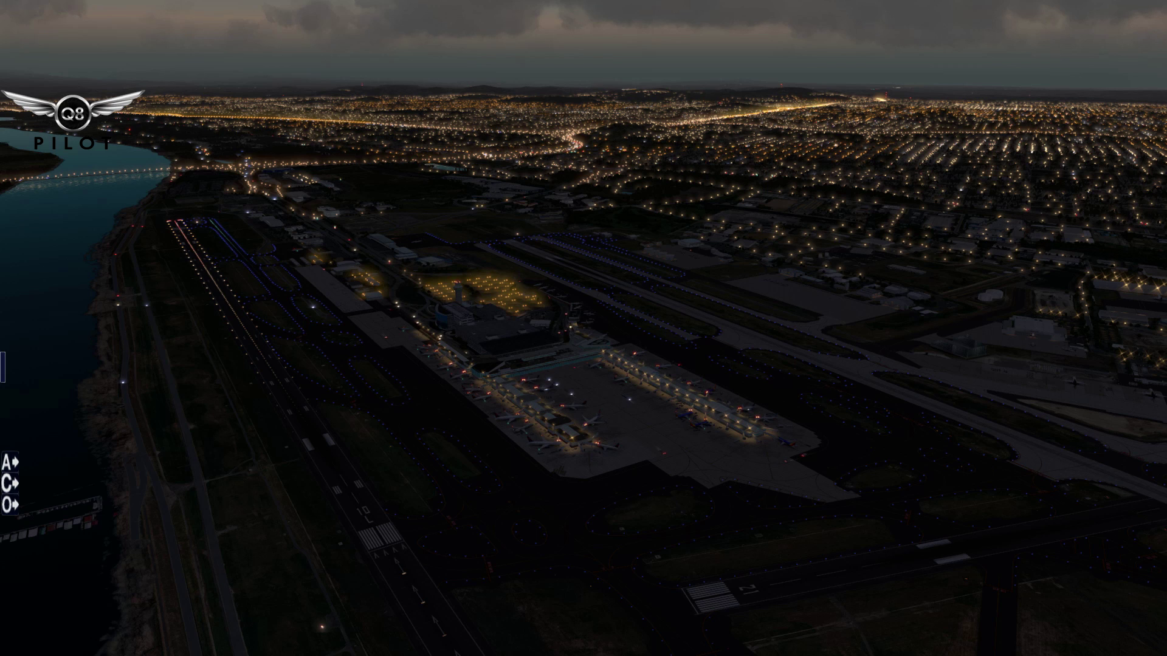